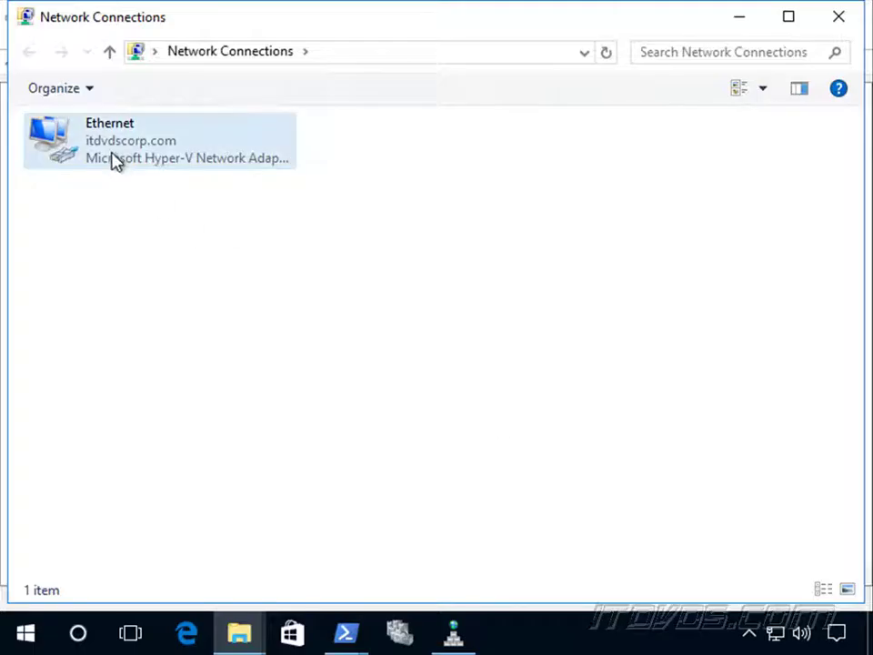
Open the Ethernet connection's IPv4 Advanced TCP/IP Settings and show the WINS options.
{"action": "right_click", "coordinate": [117, 162]}
{"action": "left_click", "coordinate": [202, 360]}
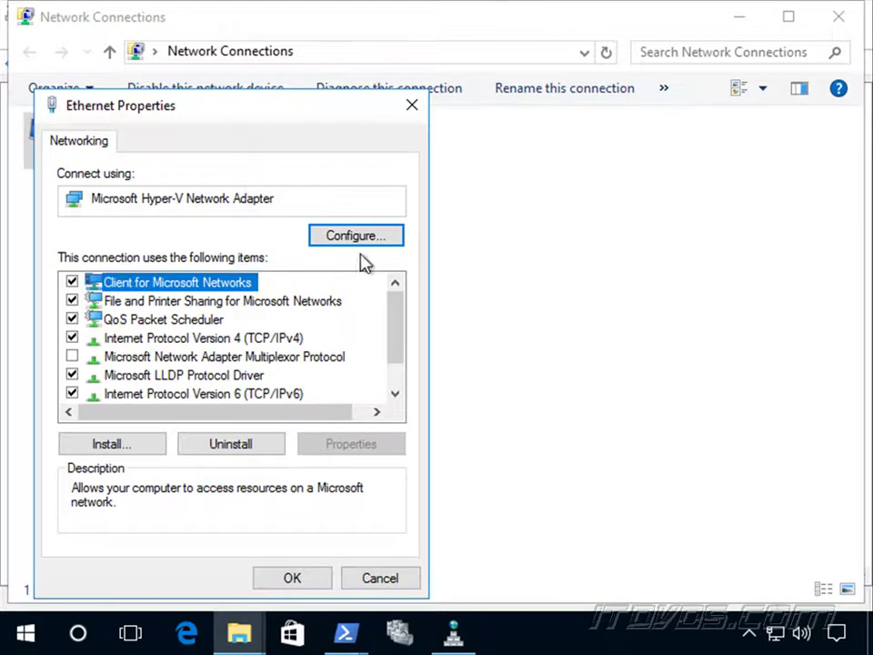
{"action": "left_click", "coordinate": [277, 340]}
{"action": "left_click", "coordinate": [365, 451]}
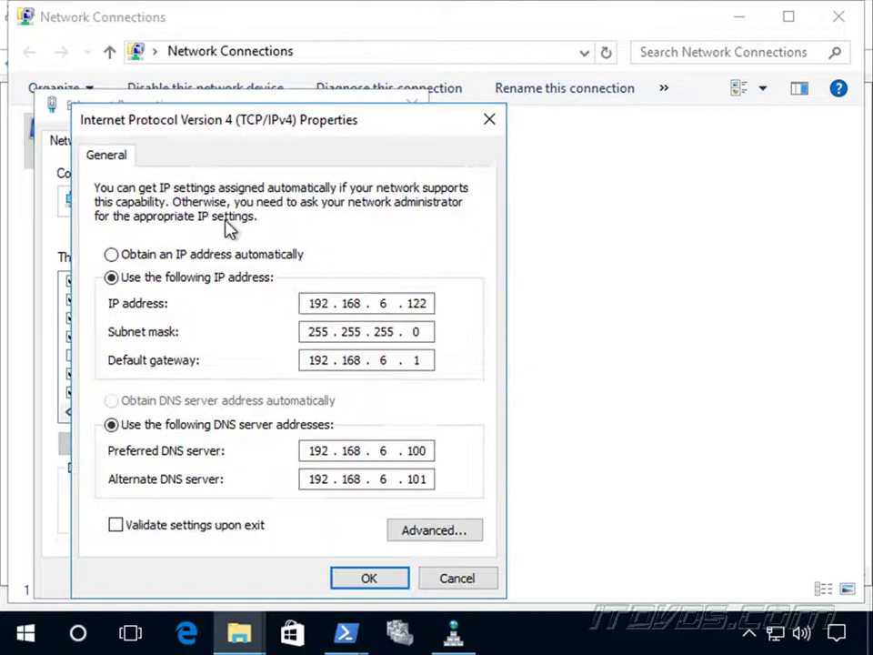
{"action": "left_click", "coordinate": [460, 531]}
Review the DNS server address list, then return to the WINS settings.
{"action": "left_click", "coordinate": [234, 121]}
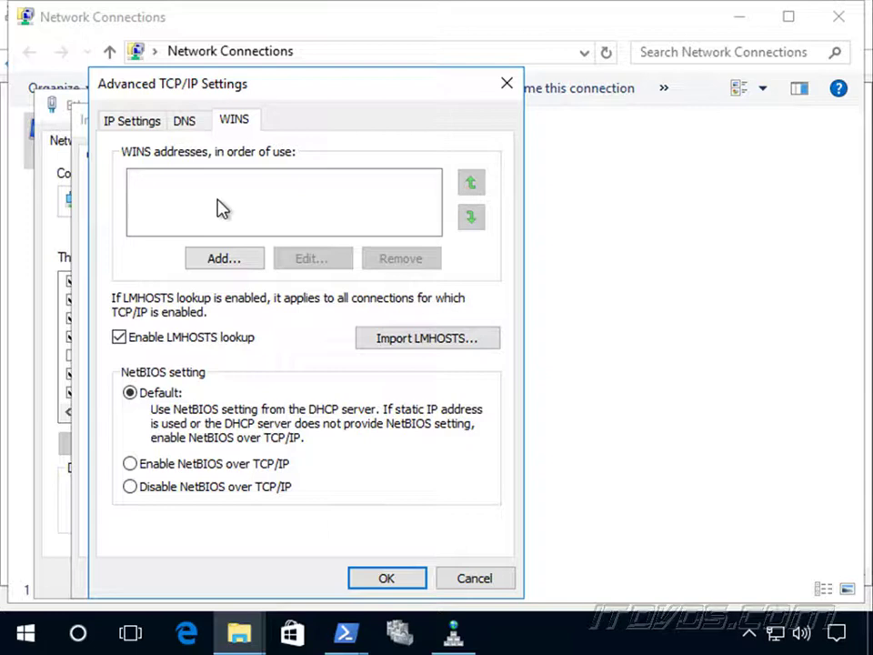
{"action": "left_click", "coordinate": [187, 121]}
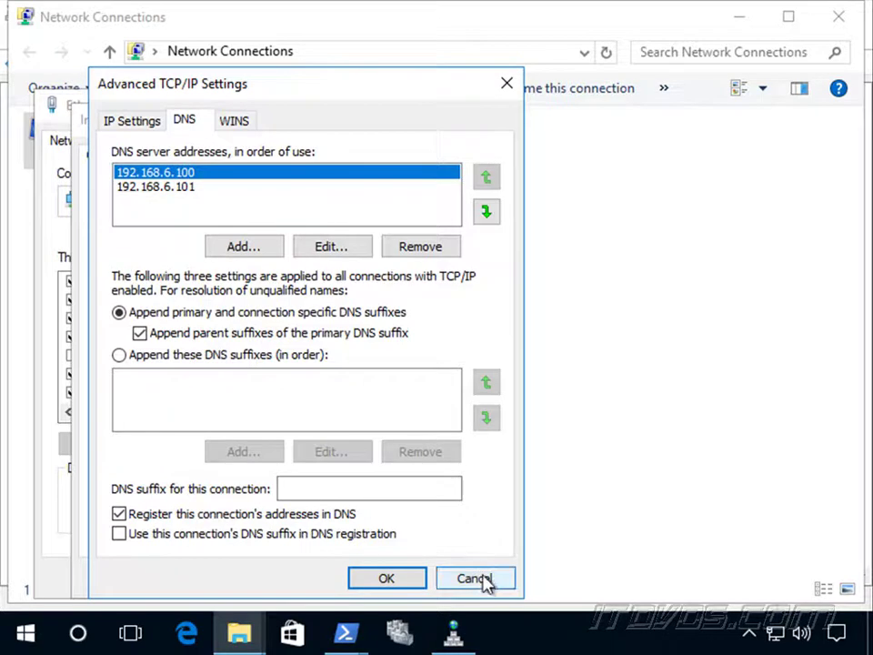
{"action": "left_click", "coordinate": [240, 120]}
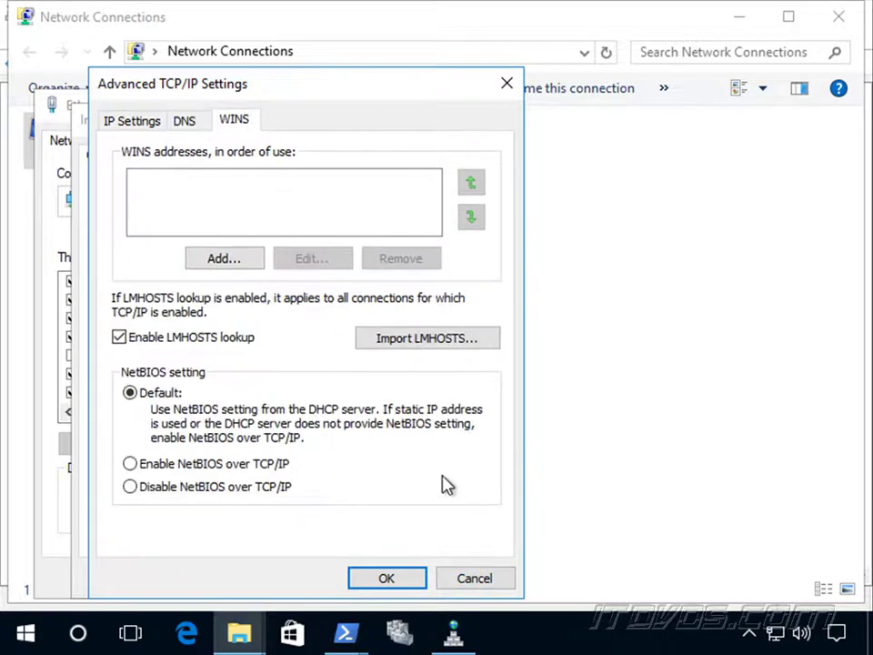
Cancel the Advanced TCP/IP, IPv4 and Ethernet Properties dialogs without saving changes.
{"action": "left_click", "coordinate": [479, 579]}
{"action": "left_click", "coordinate": [432, 581]}
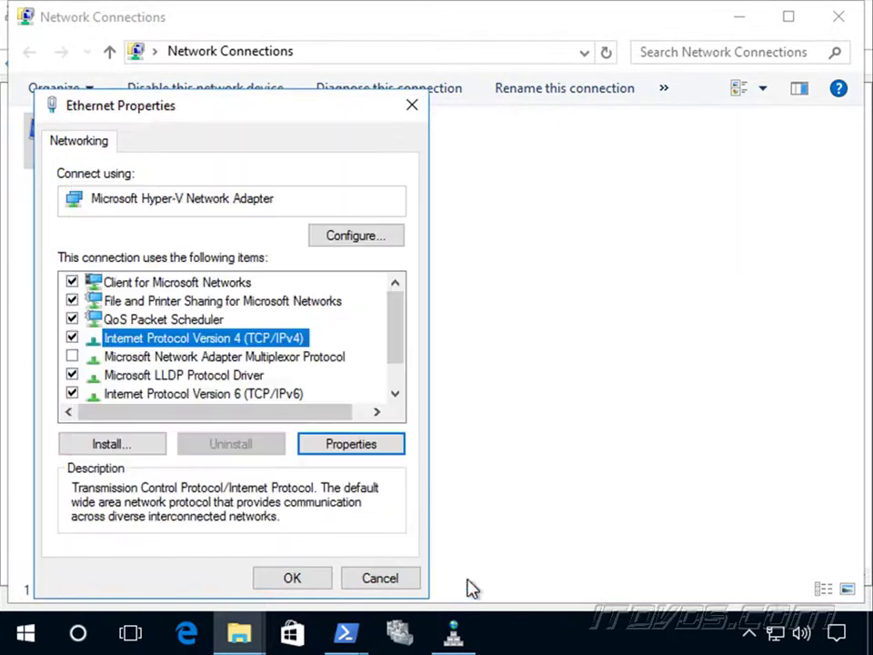
{"action": "left_click", "coordinate": [383, 580]}
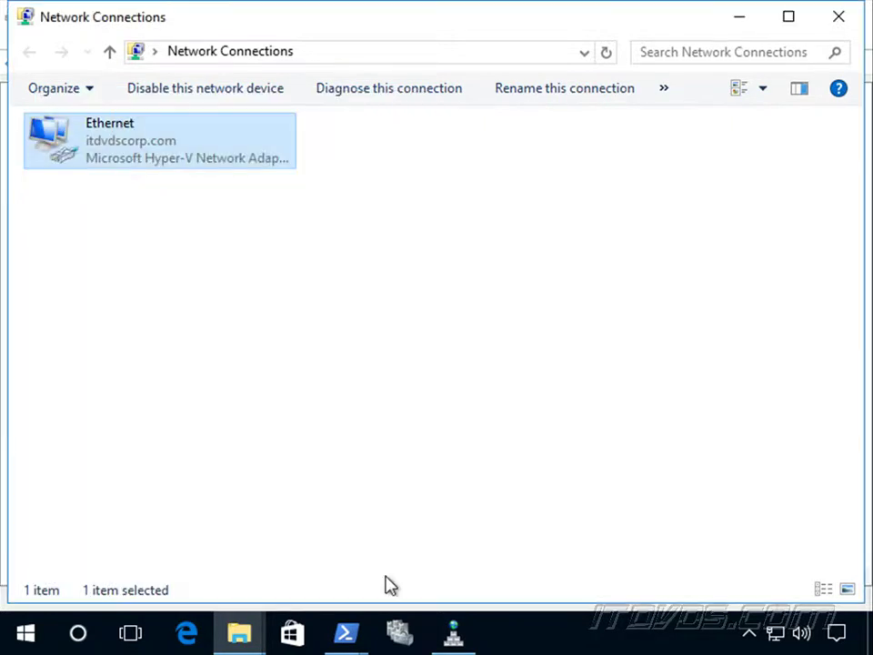
Start a new primary, AD-integrated zone replicated to all DNS servers in the forest.
{"action": "left_click", "coordinate": [457, 635]}
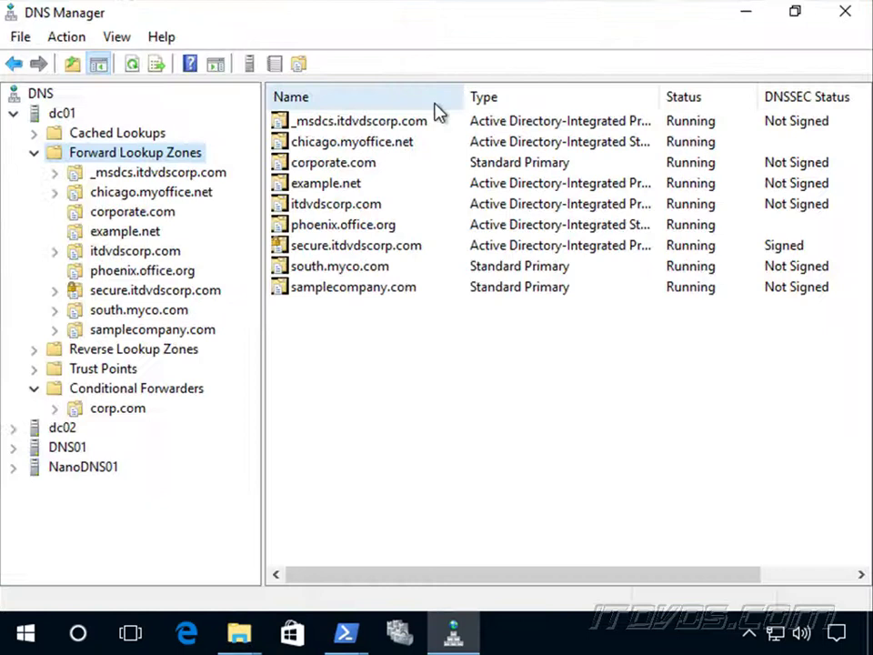
{"action": "right_click", "coordinate": [126, 164]}
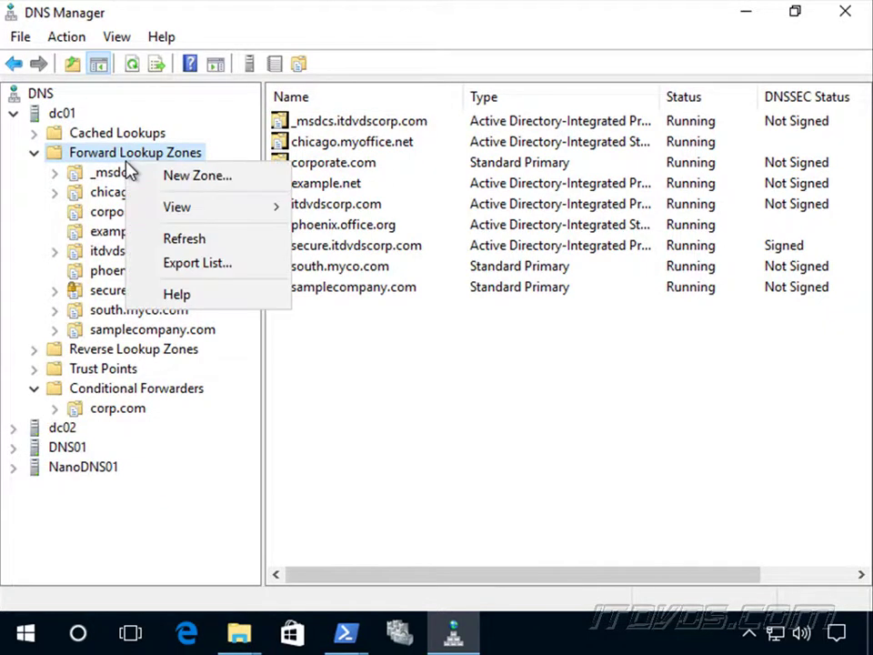
{"action": "left_click", "coordinate": [205, 180]}
{"action": "left_click", "coordinate": [420, 417]}
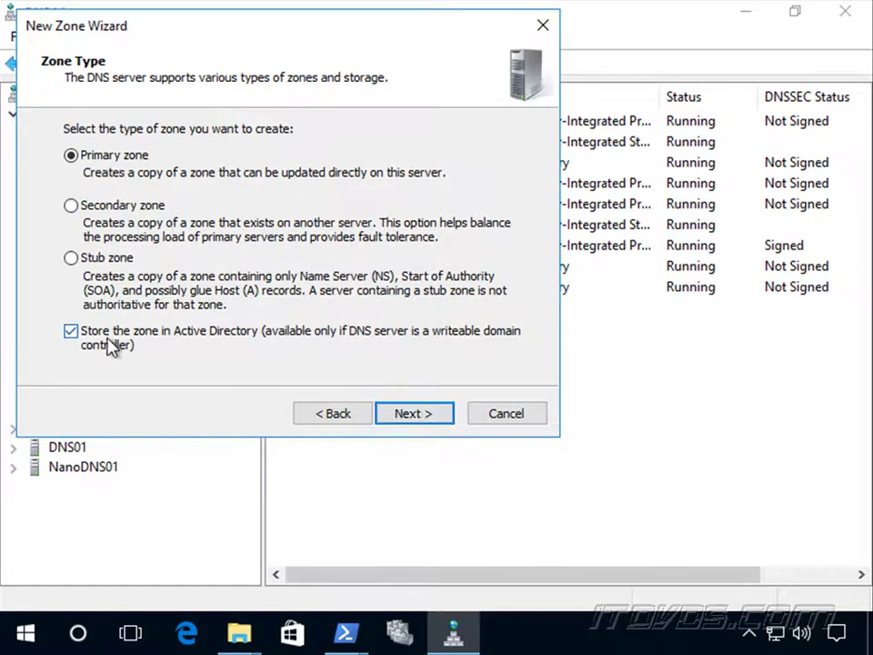
{"action": "left_click", "coordinate": [431, 415]}
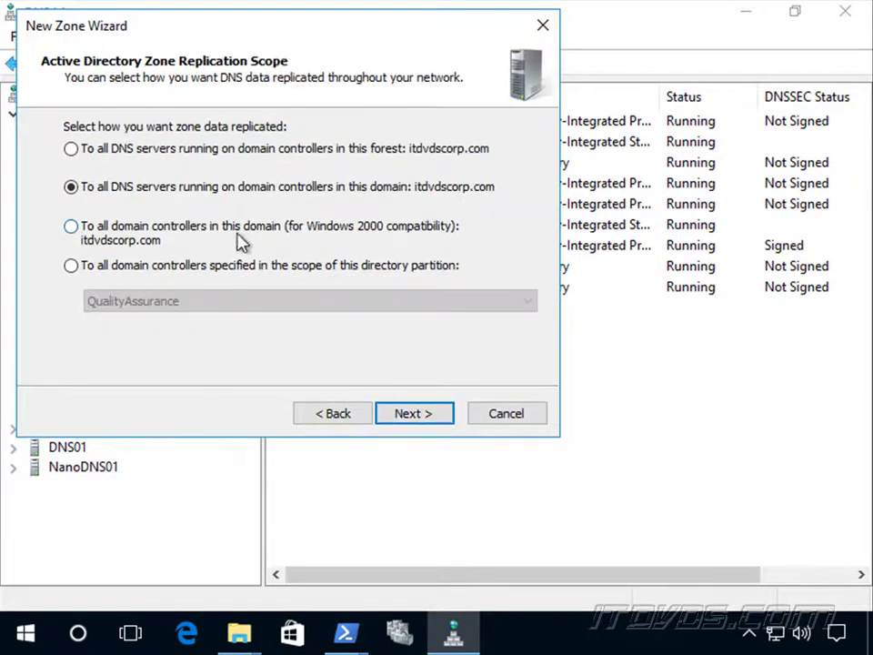
{"action": "left_click", "coordinate": [158, 155]}
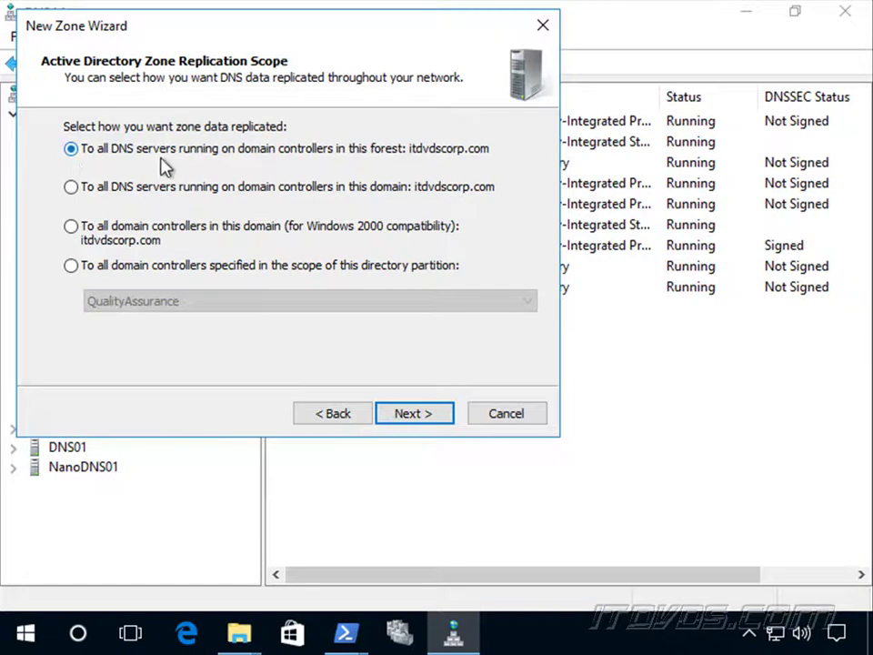
{"action": "left_click", "coordinate": [426, 419]}
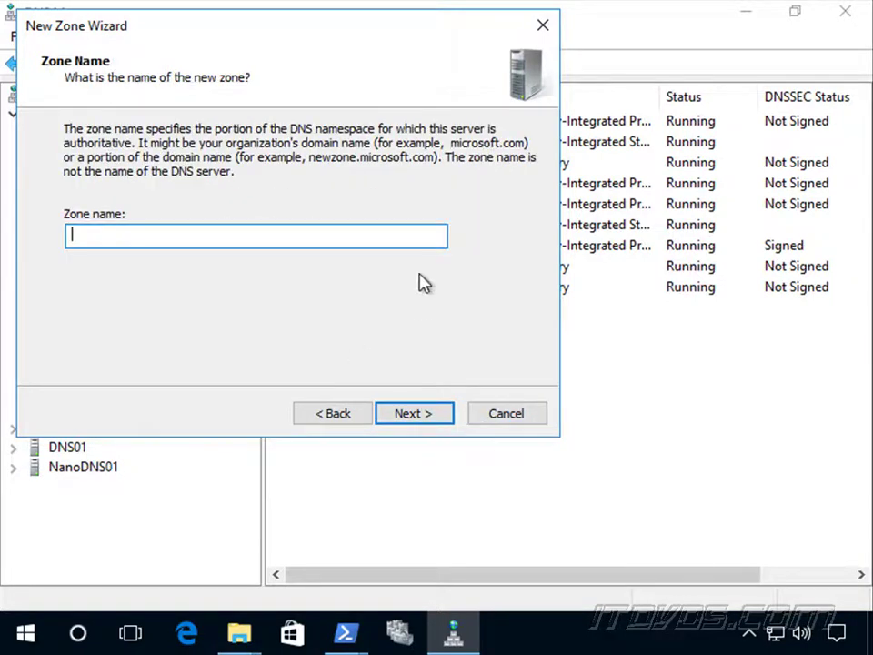
Name the zone GlobalNames, disallow dynamic updates, finish, and view its SOA and NS records.
{"action": "type", "text": "GlobalNames"}
{"action": "left_click", "coordinate": [428, 418]}
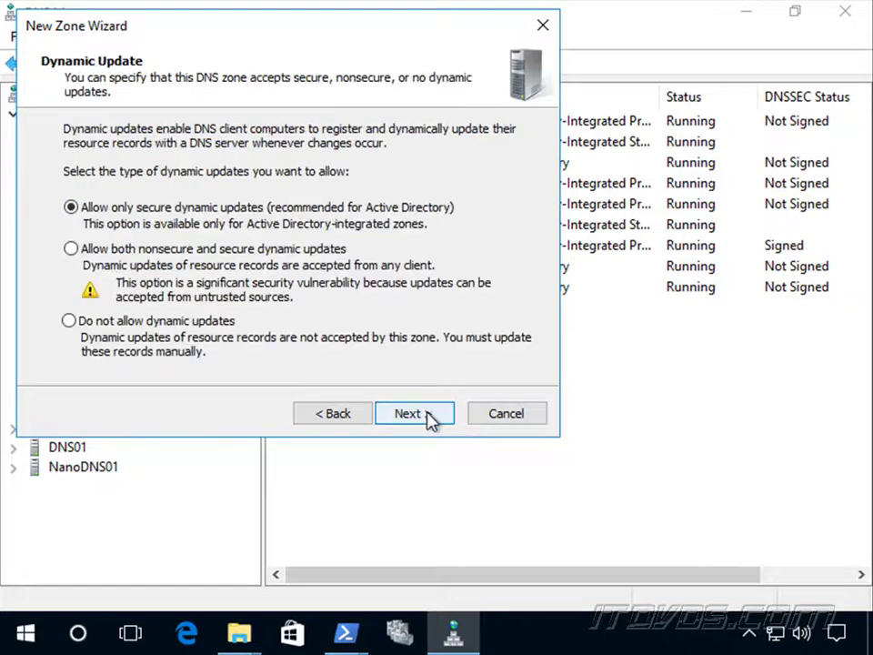
{"action": "left_click", "coordinate": [185, 325]}
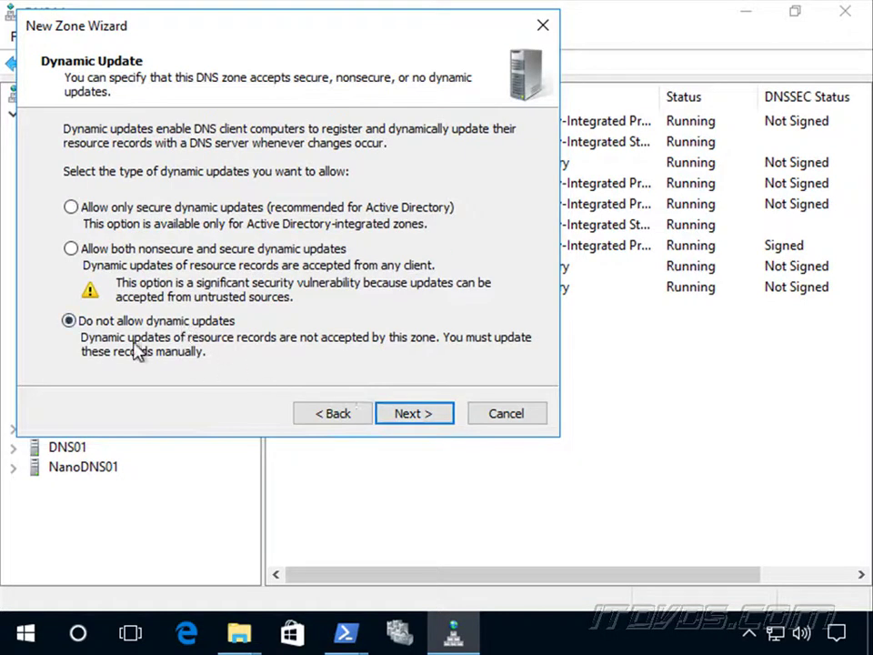
{"action": "left_click", "coordinate": [433, 415]}
{"action": "left_click", "coordinate": [433, 414]}
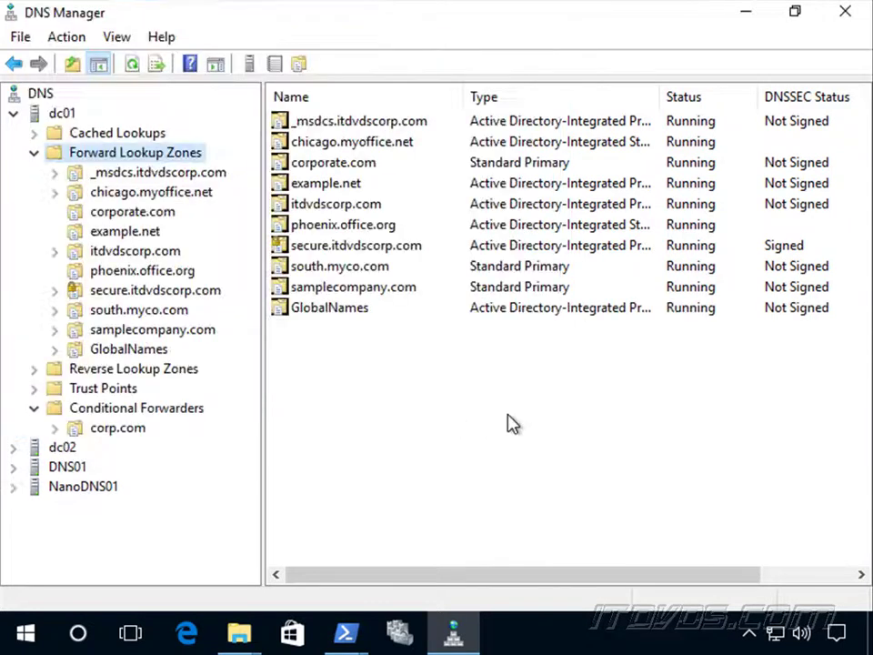
{"action": "left_click", "coordinate": [155, 351]}
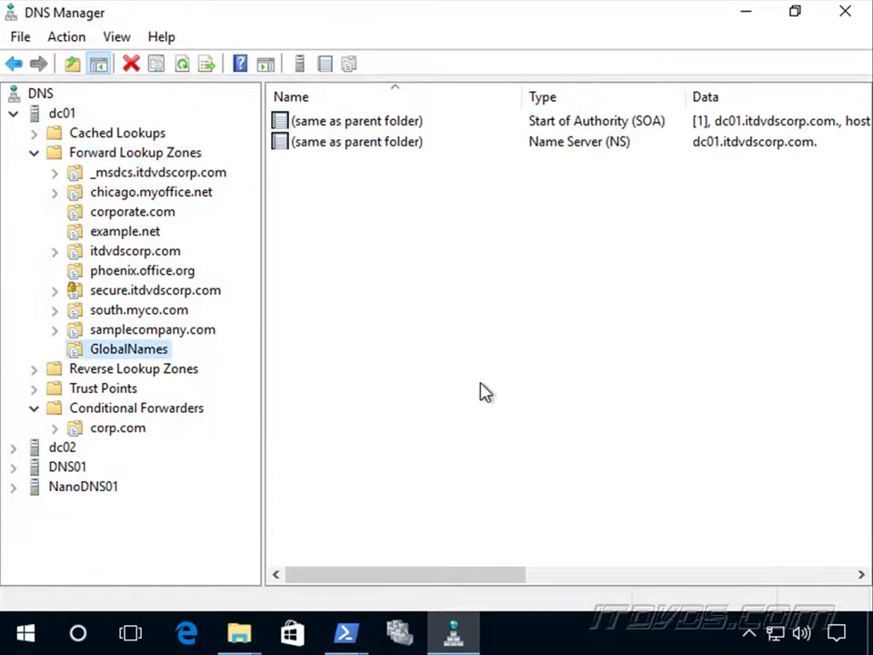
{"action": "left_click", "coordinate": [350, 637]}
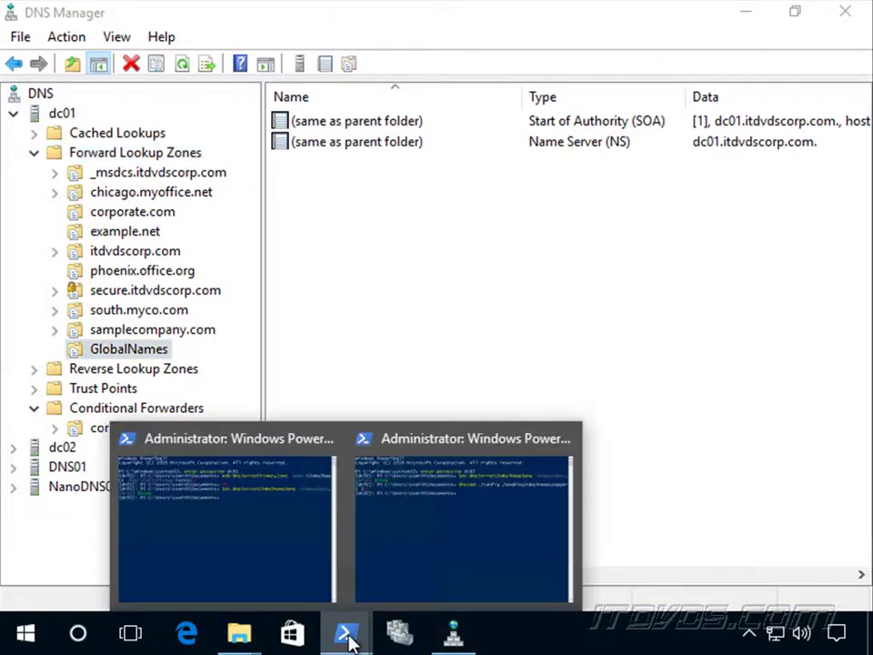
Run Set-DnsServerGlobalNameZone -AlwaysQueryServer $true in the dc01 PowerShell session.
{"action": "left_click", "coordinate": [310, 557]}
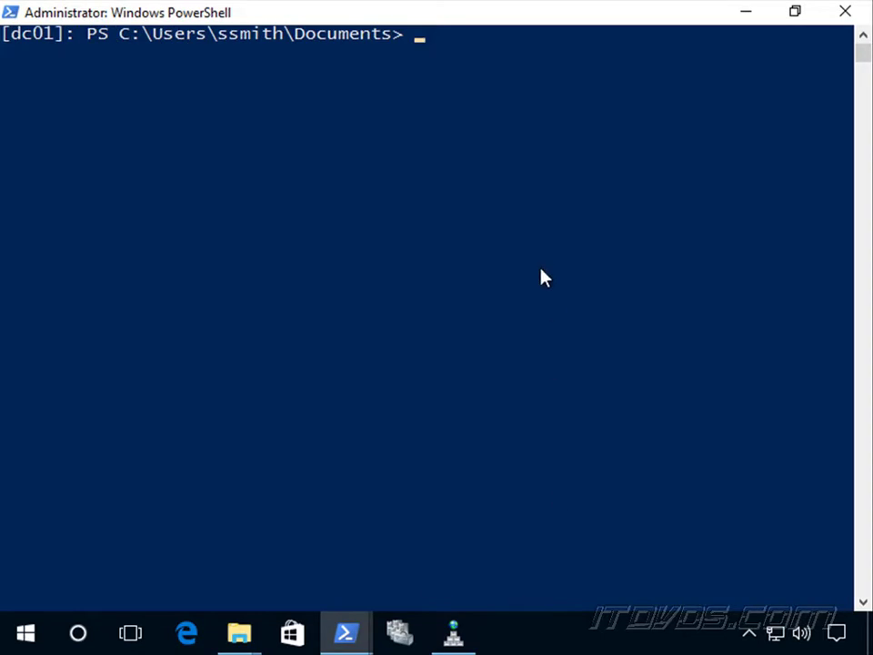
{"action": "key", "text": "Up"}
{"action": "key", "text": "Up"}
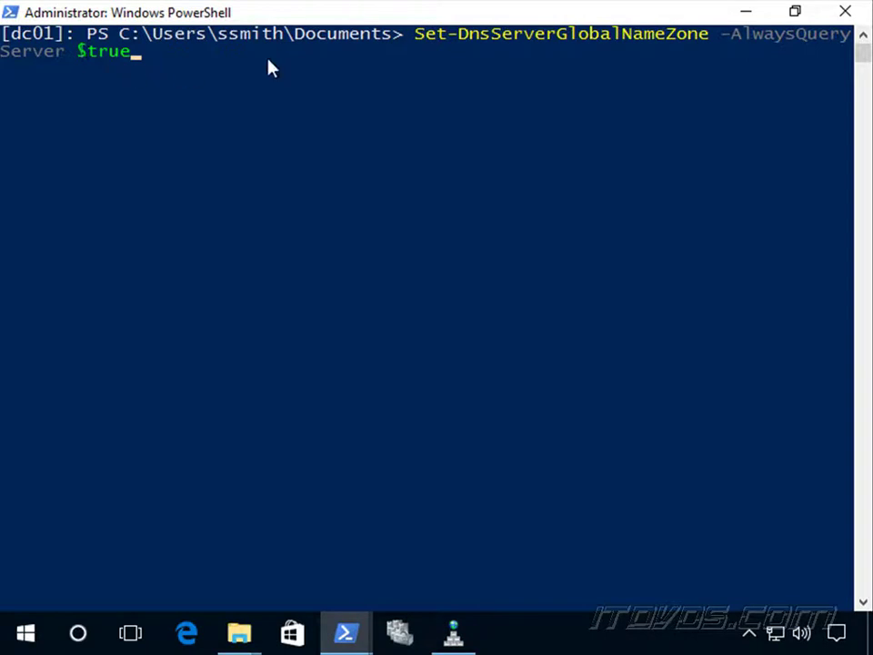
{"action": "key", "text": "Return"}
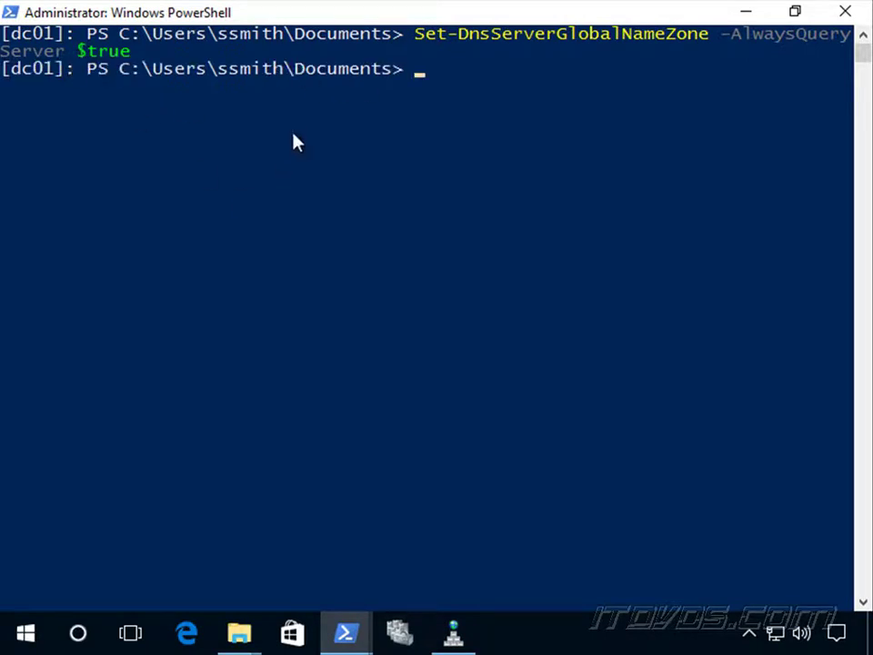
Run the same GlobalNames command on dc02, then minimize PowerShell to return to DNS Manager.
{"action": "mouse_move", "coordinate": [356, 628]}
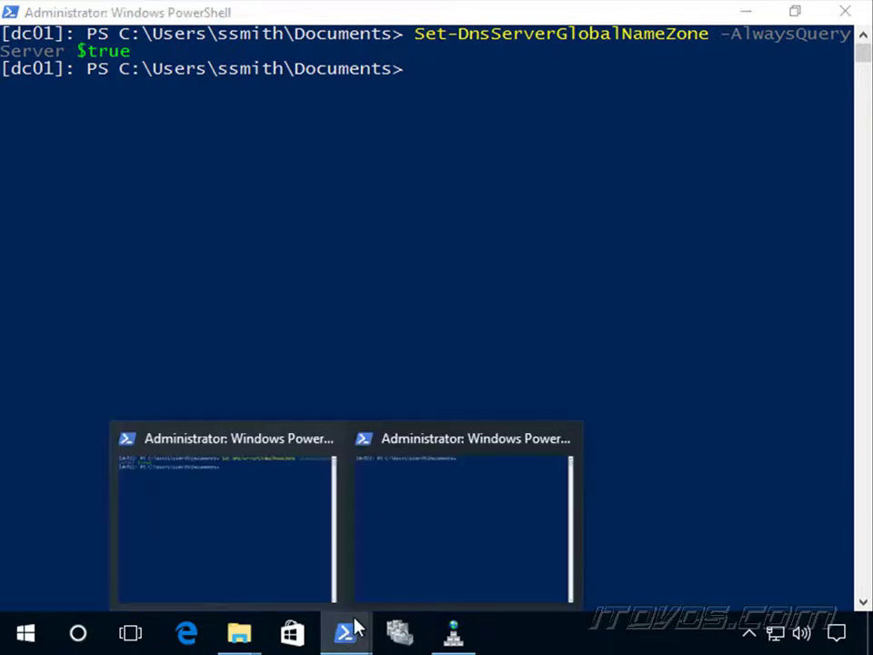
{"action": "left_click", "coordinate": [454, 450]}
{"action": "key", "text": "Up"}
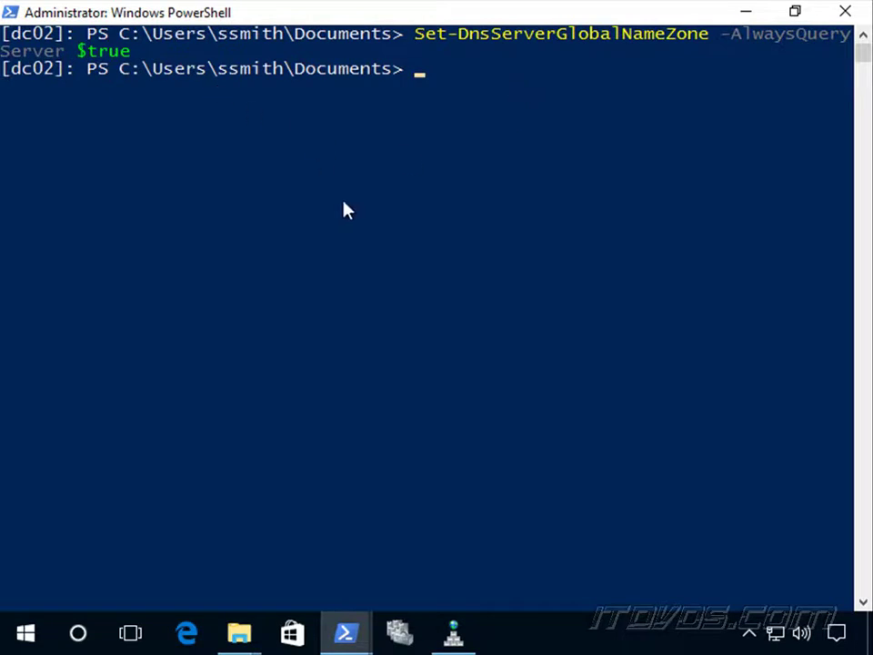
{"action": "type", "text": "dnscmd ./config /enableglobalnamessupport 1"}
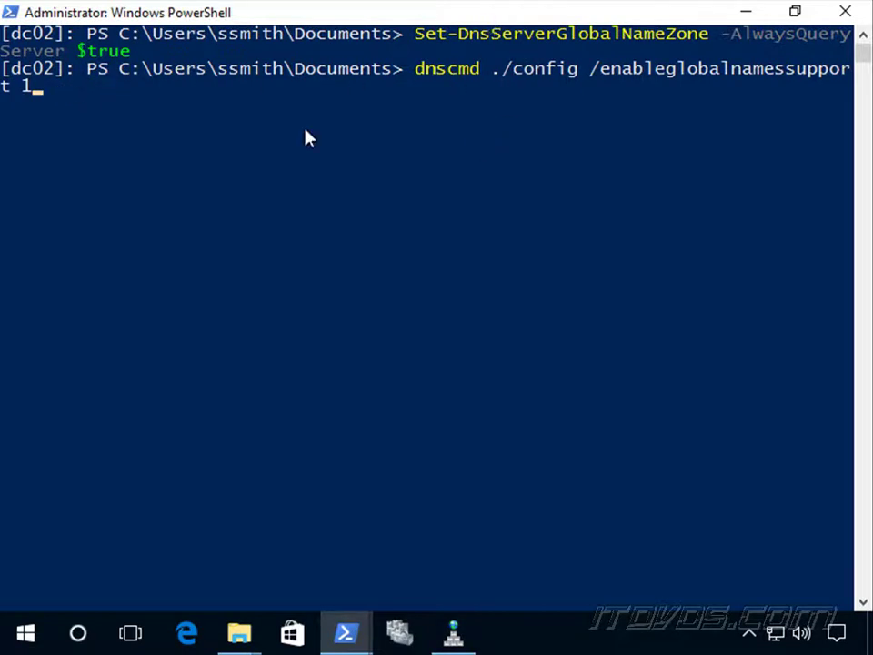
{"action": "left_click", "coordinate": [744, 13]}
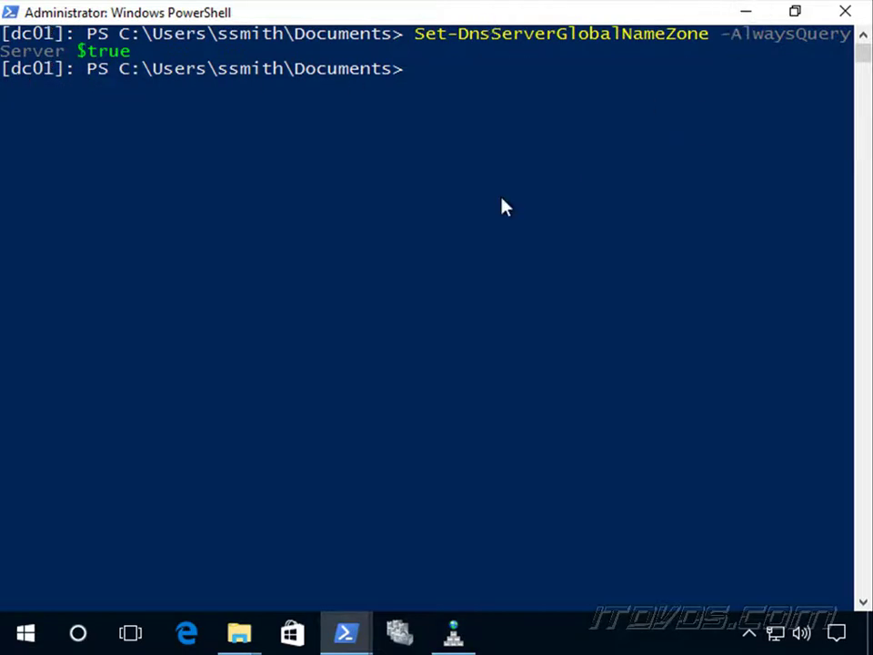
{"action": "left_click", "coordinate": [745, 12]}
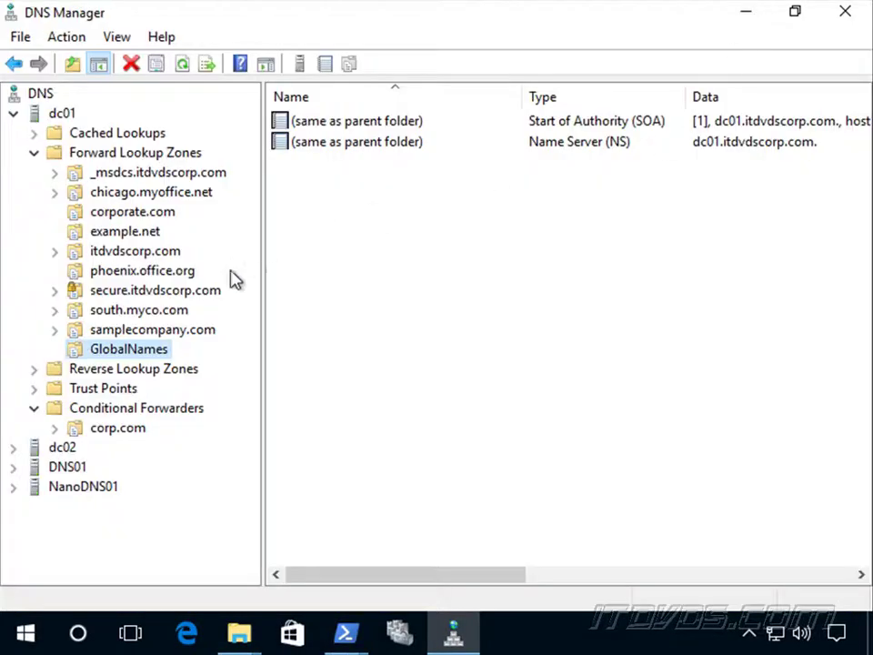
Add a host (A) record 'printer' at 192.168.6.232 to the itdvdscorp.com zone.
{"action": "left_click", "coordinate": [130, 247]}
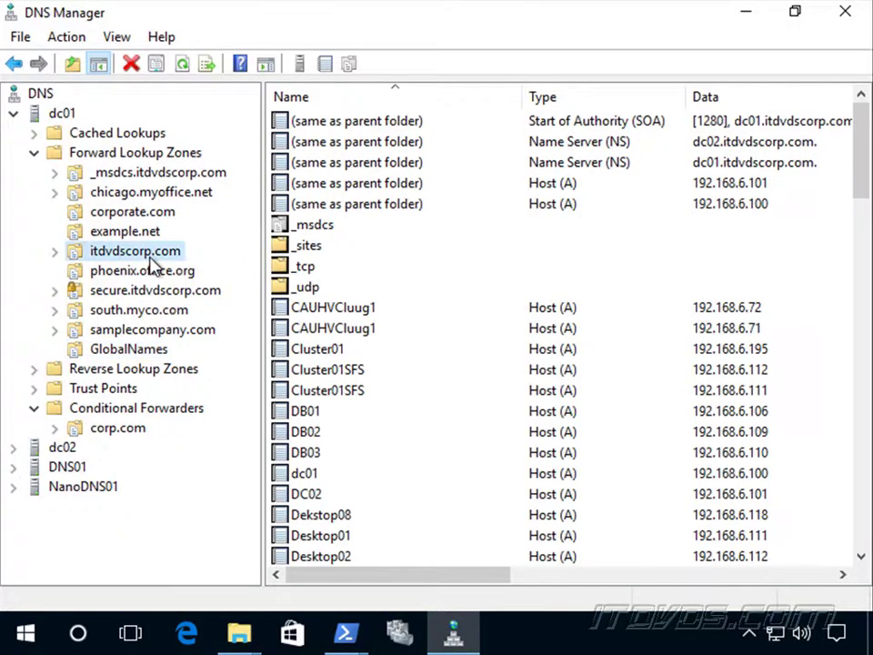
{"action": "right_click", "coordinate": [153, 266]}
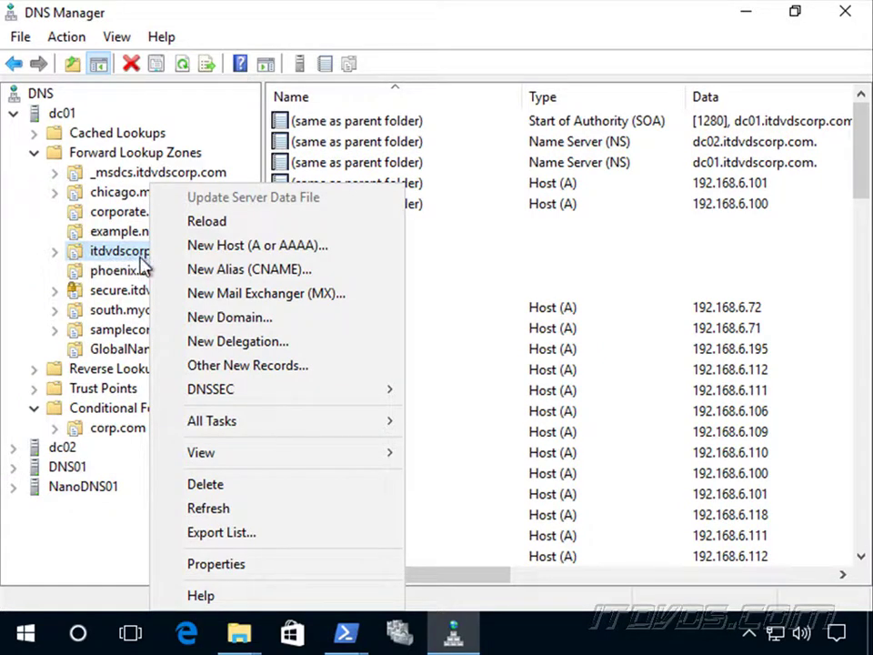
{"action": "left_click", "coordinate": [209, 244]}
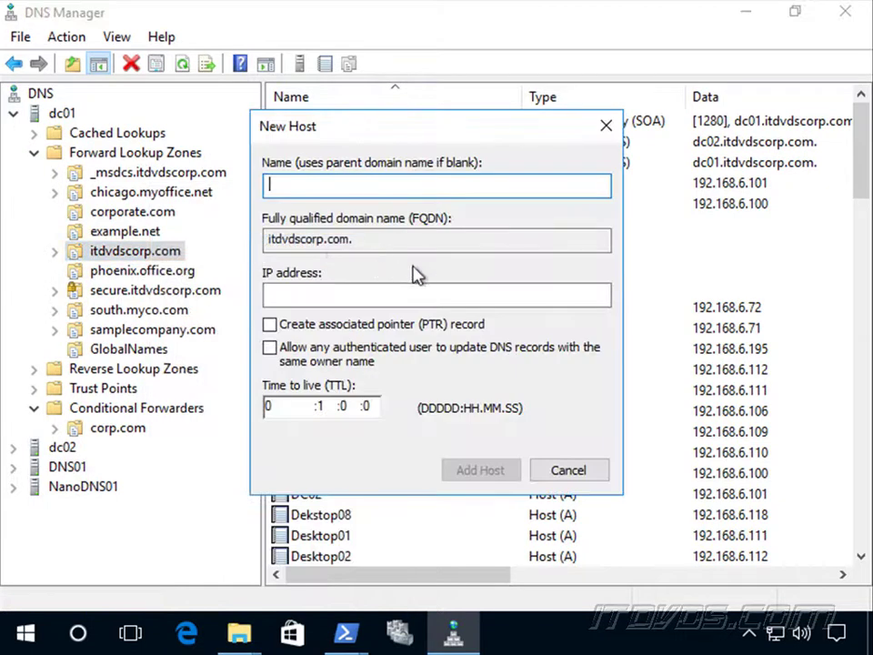
{"action": "type", "text": "printer"}
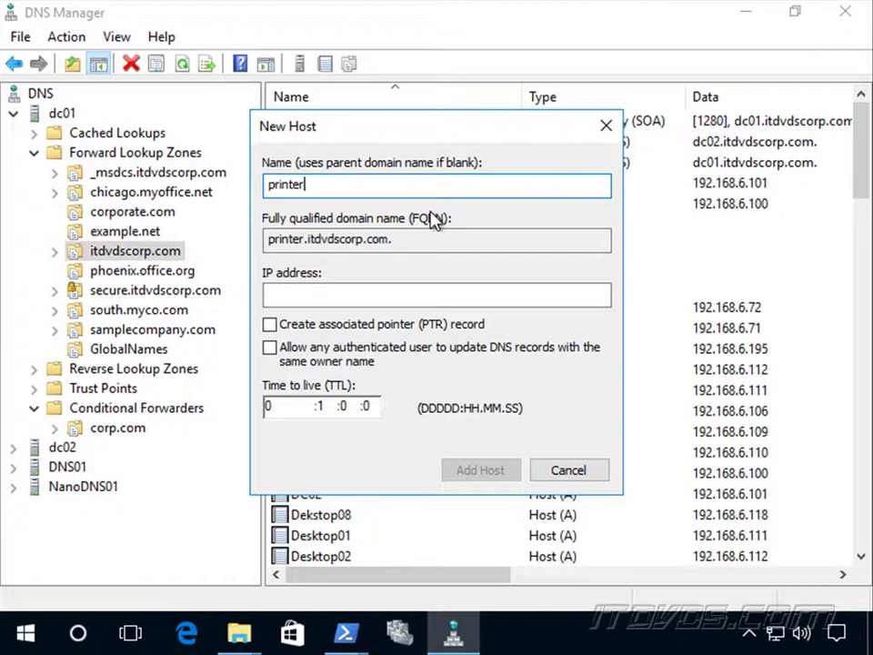
{"action": "left_click", "coordinate": [302, 293]}
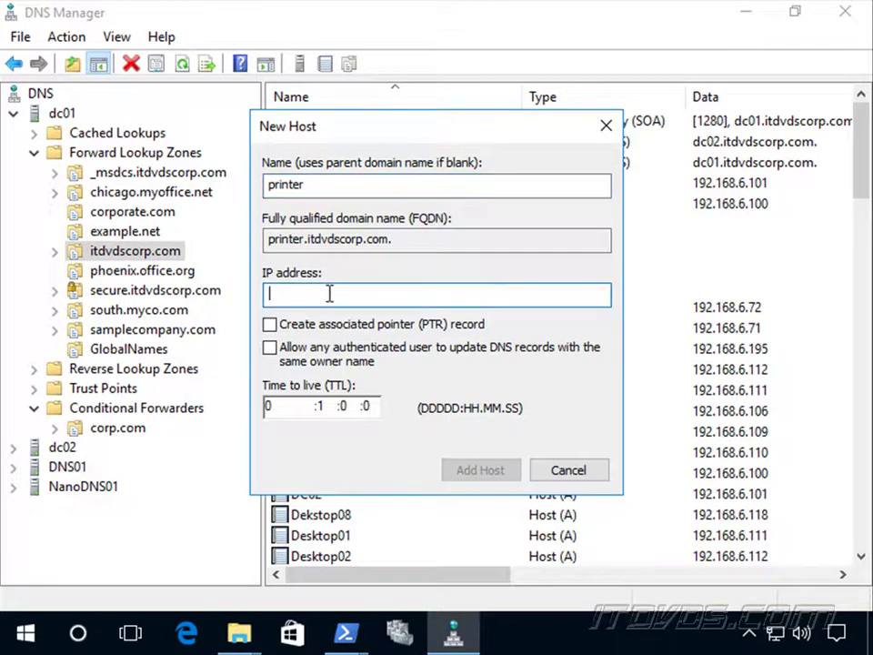
{"action": "type", "text": "192.168.6."}
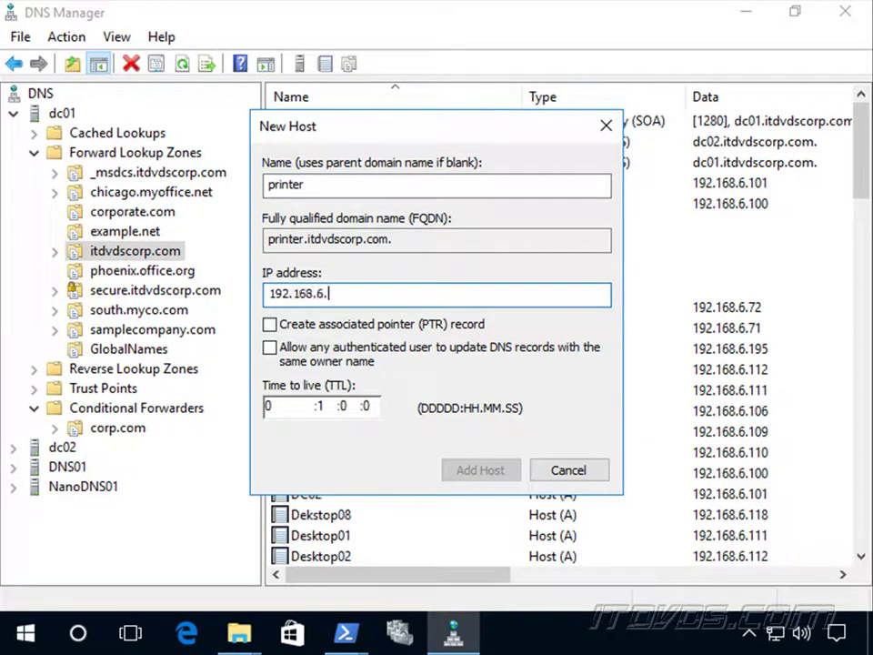
{"action": "type", "text": "232"}
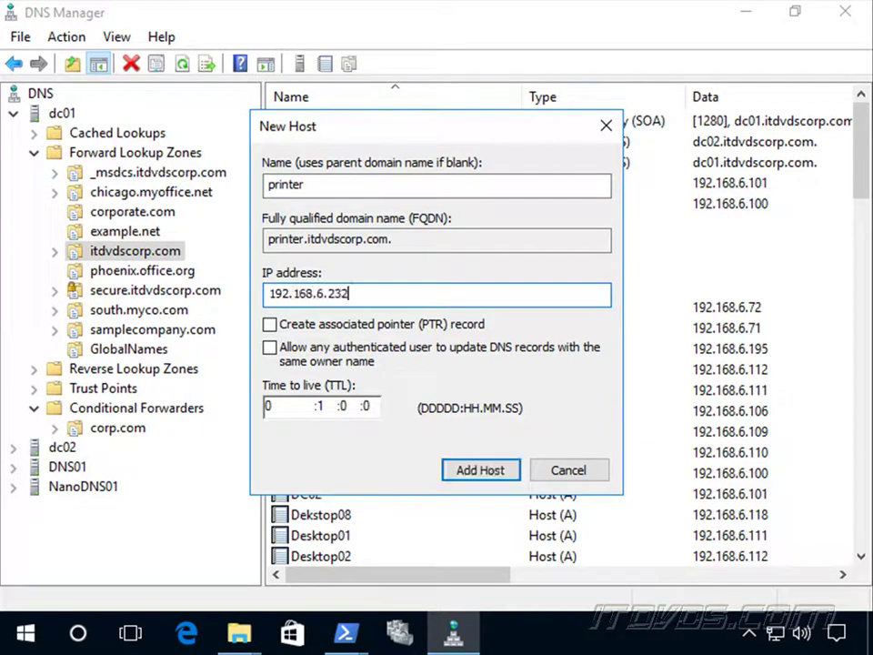
{"action": "left_click", "coordinate": [458, 472]}
{"action": "left_click", "coordinate": [637, 404]}
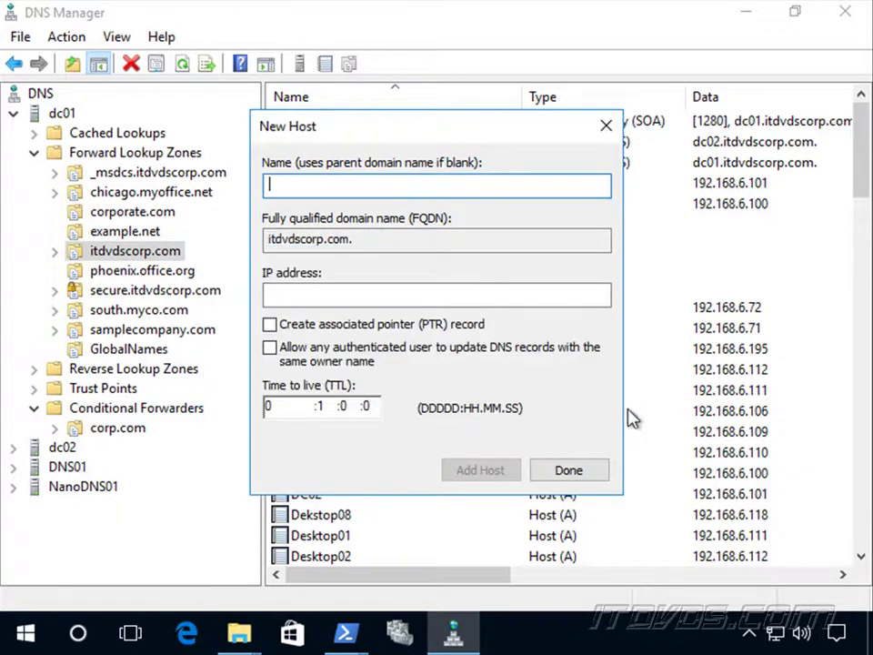
{"action": "left_click", "coordinate": [575, 473]}
Start a new alias (CNAME) record named 'printer' in the GlobalNames zone.
{"action": "left_click", "coordinate": [148, 358]}
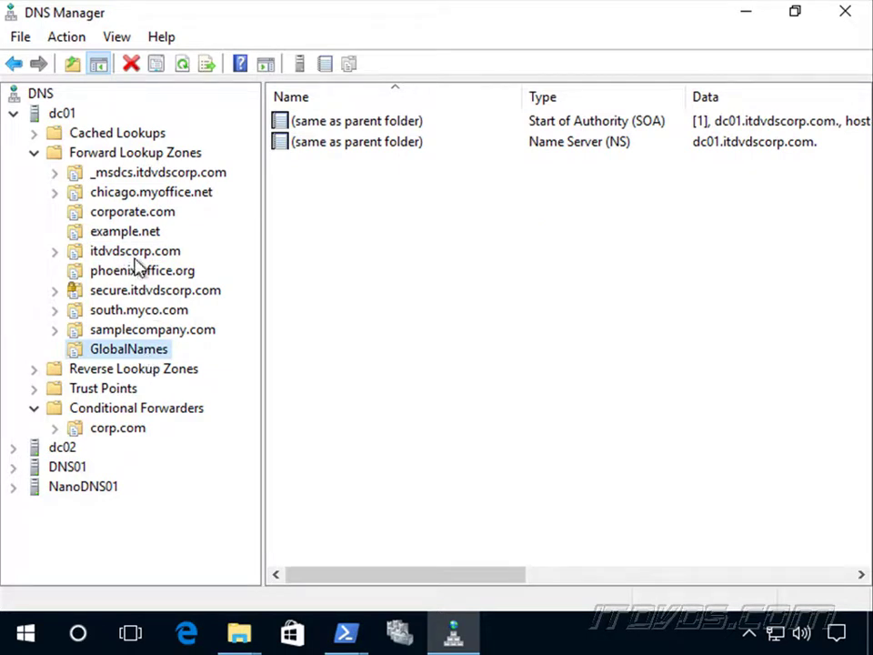
{"action": "right_click", "coordinate": [148, 357]}
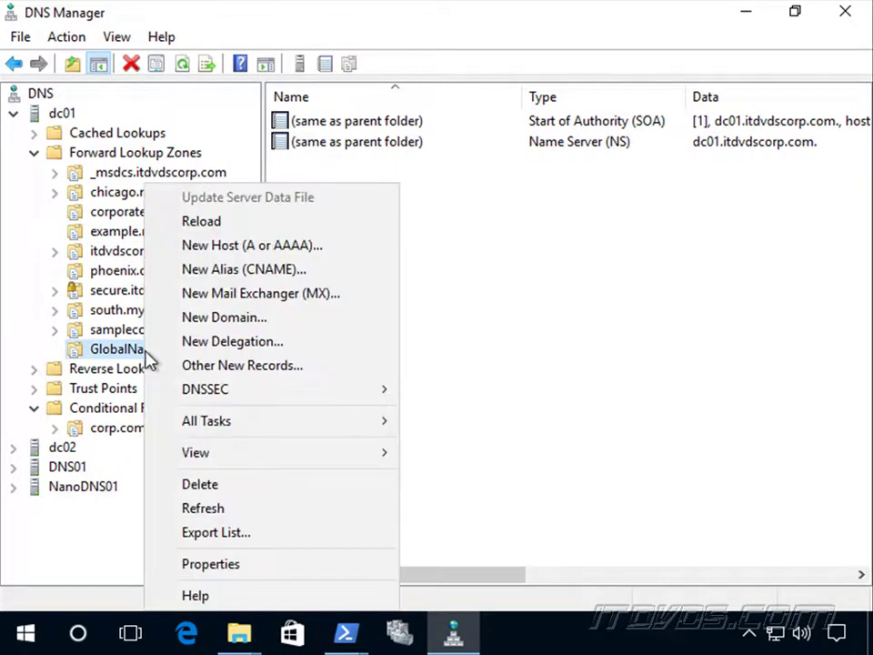
{"action": "left_click", "coordinate": [280, 271]}
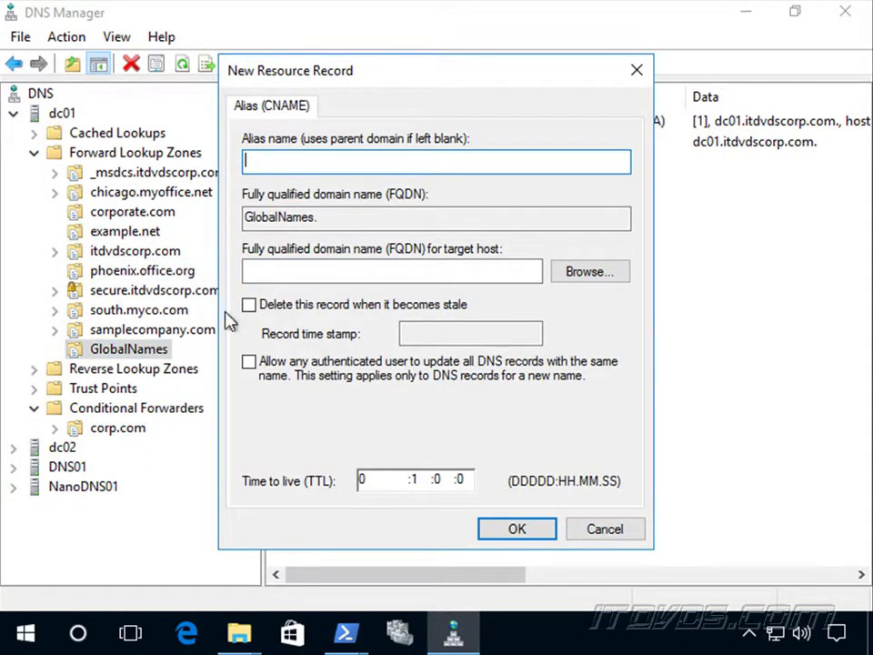
{"action": "type", "text": "printer"}
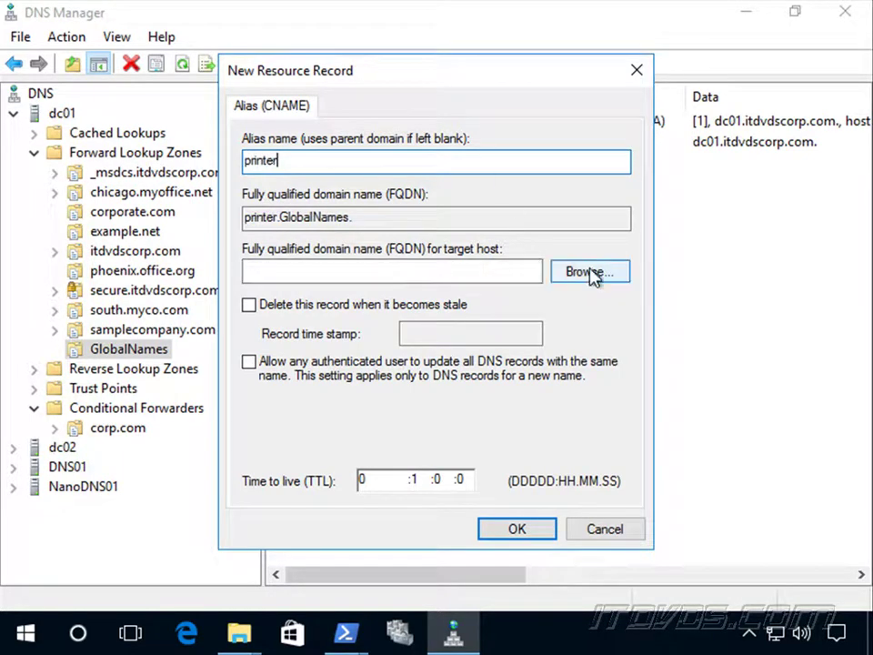
{"action": "left_click", "coordinate": [360, 272]}
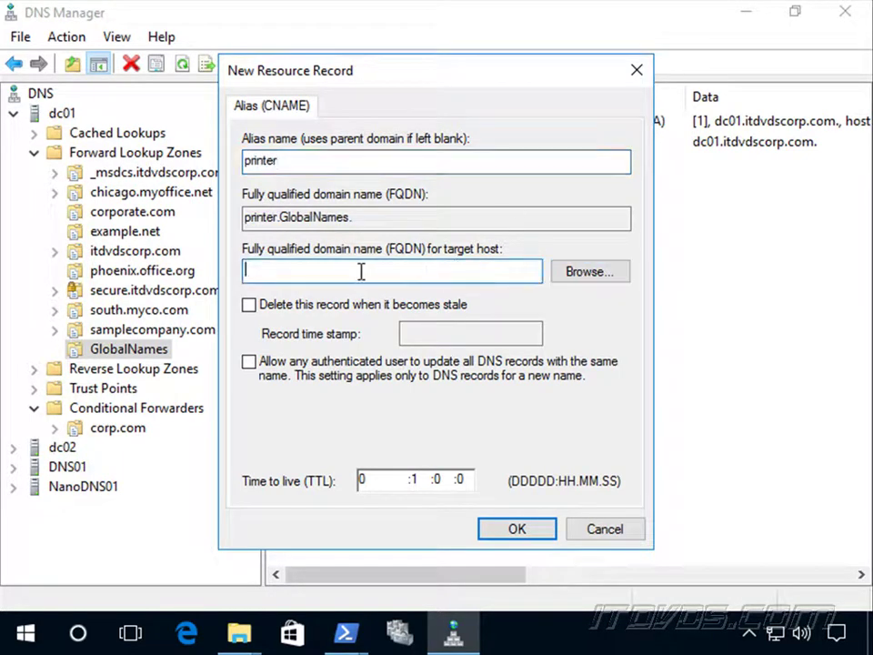
Browse dc01's Forward Lookup Zones to itdvdscorp.com and choose printer as the alias target.
{"action": "left_click", "coordinate": [588, 273]}
{"action": "left_click", "coordinate": [281, 249]}
{"action": "double_click", "coordinate": [281, 253]}
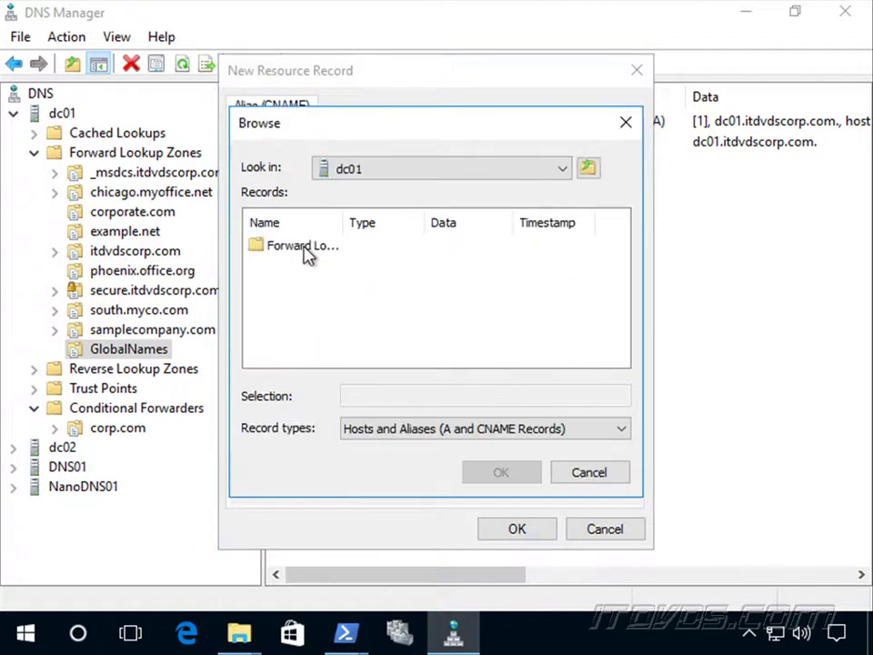
{"action": "double_click", "coordinate": [302, 251]}
{"action": "scroll", "coordinate": [351, 333], "scroll_direction": "down", "scroll_amount": 2}
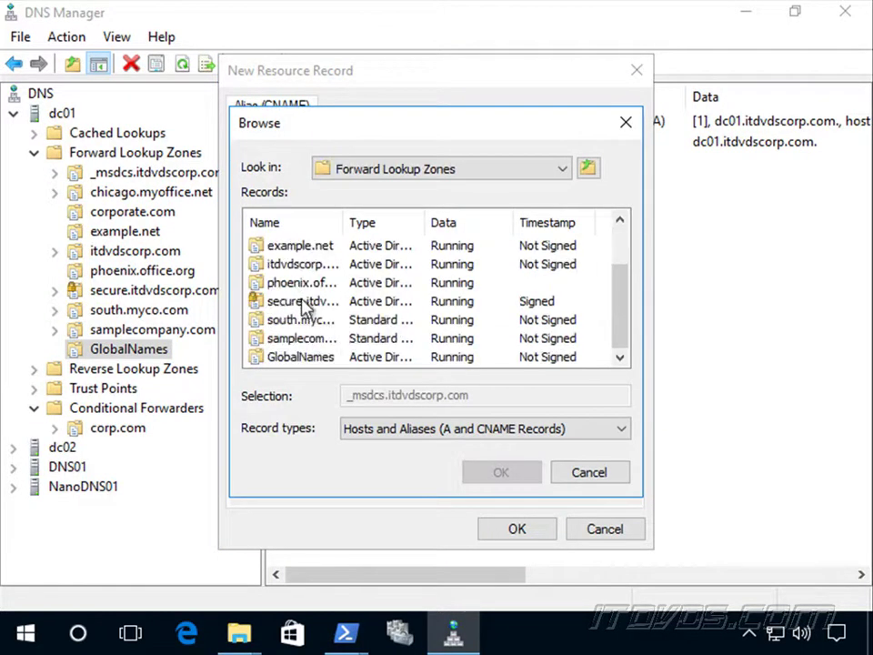
{"action": "double_click", "coordinate": [293, 265]}
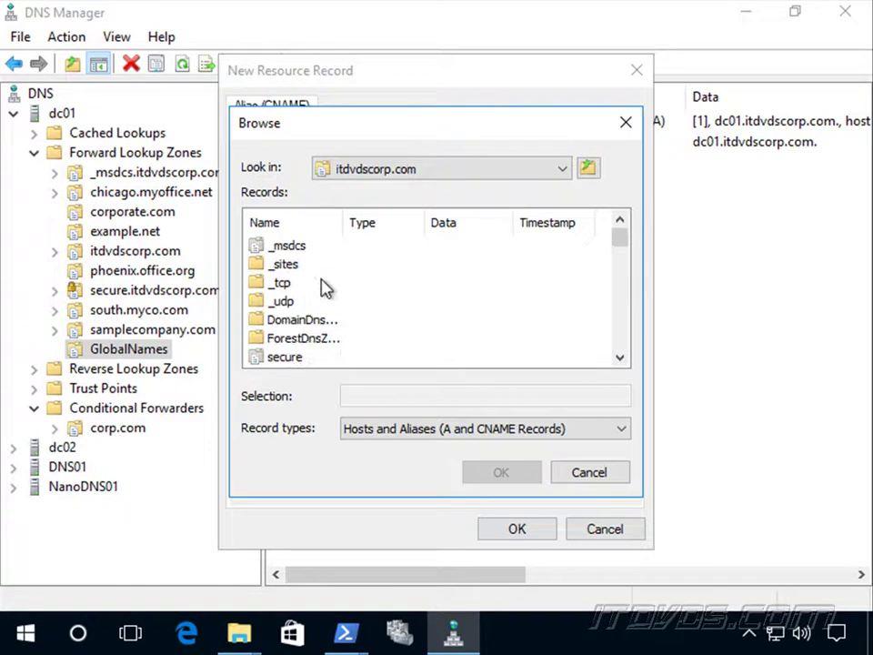
{"action": "left_click", "coordinate": [300, 356]}
{"action": "key", "text": "p"}
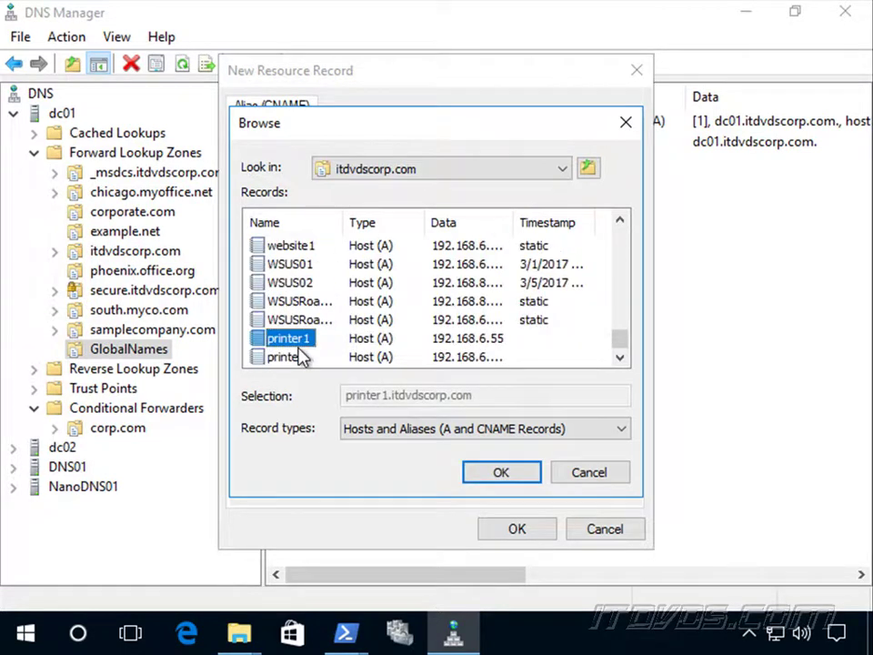
{"action": "left_click", "coordinate": [300, 357]}
{"action": "double_click", "coordinate": [302, 358]}
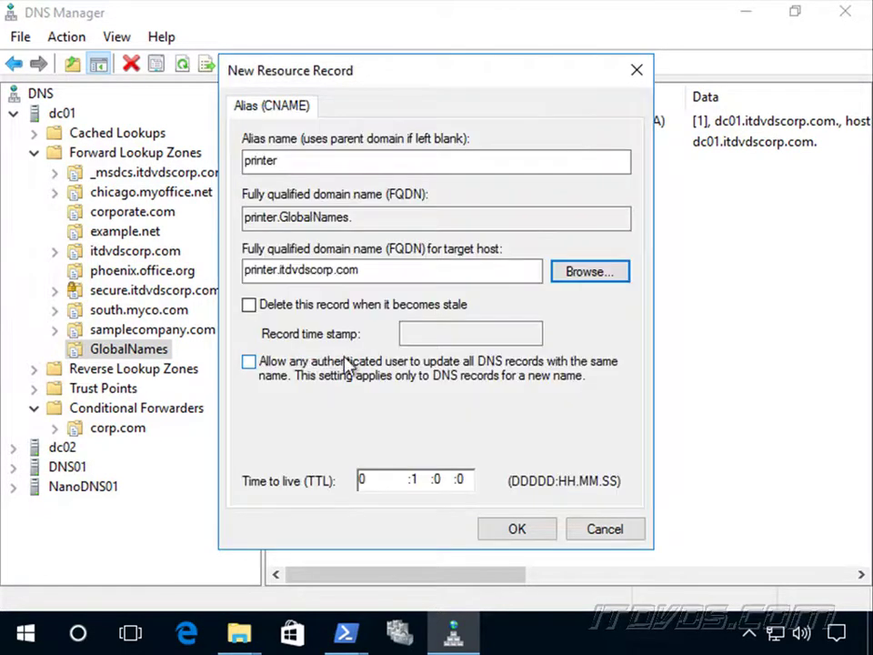
{"action": "left_click", "coordinate": [536, 531]}
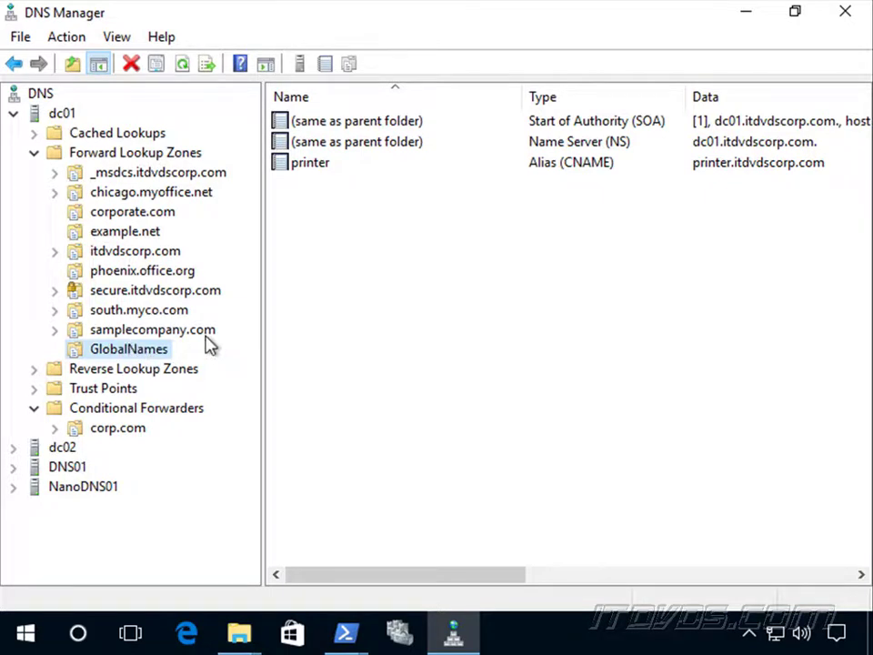
Open a Service Location (SRV) record form for itdvdscorp.com, review the _globalnames fields, then cancel it.
{"action": "left_click", "coordinate": [138, 255]}
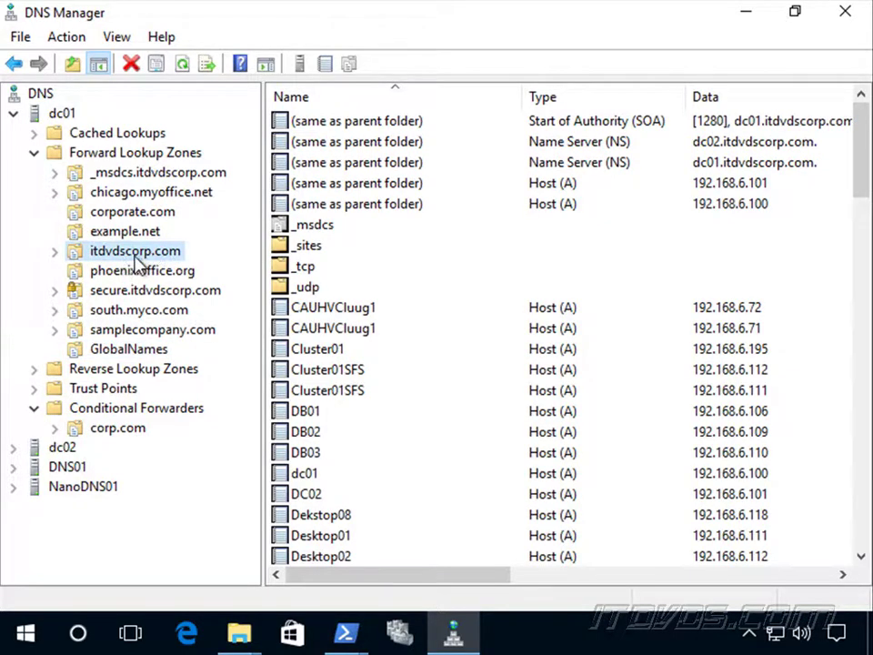
{"action": "right_click", "coordinate": [138, 261]}
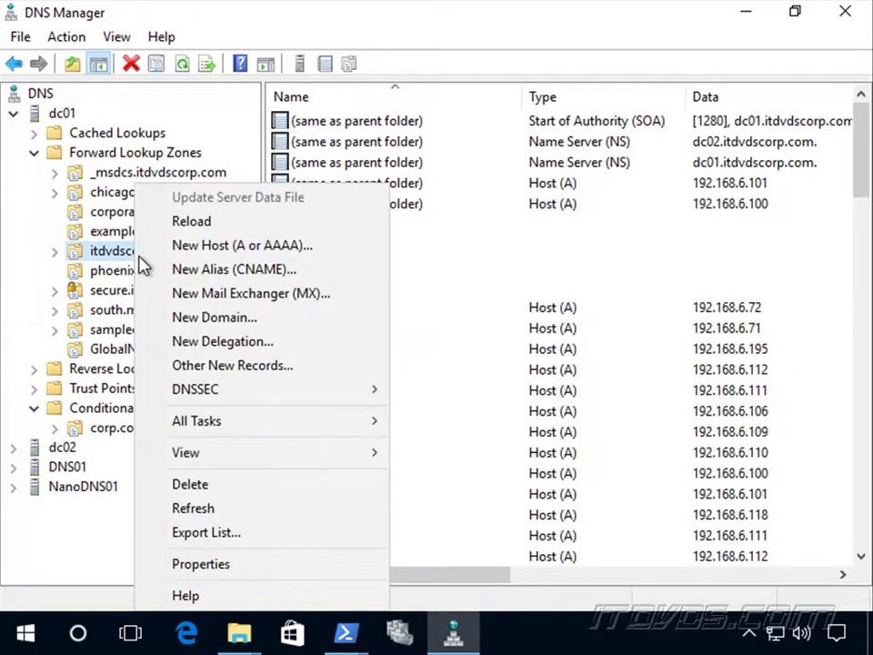
{"action": "left_click", "coordinate": [269, 368]}
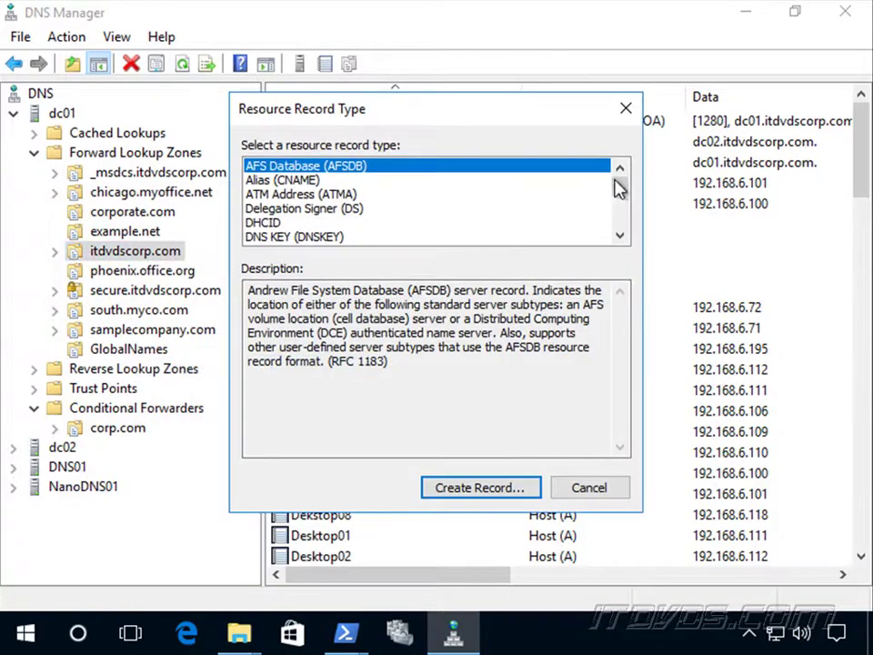
{"action": "left_click_drag", "start_coordinate": [622, 190], "coordinate": [620, 226]}
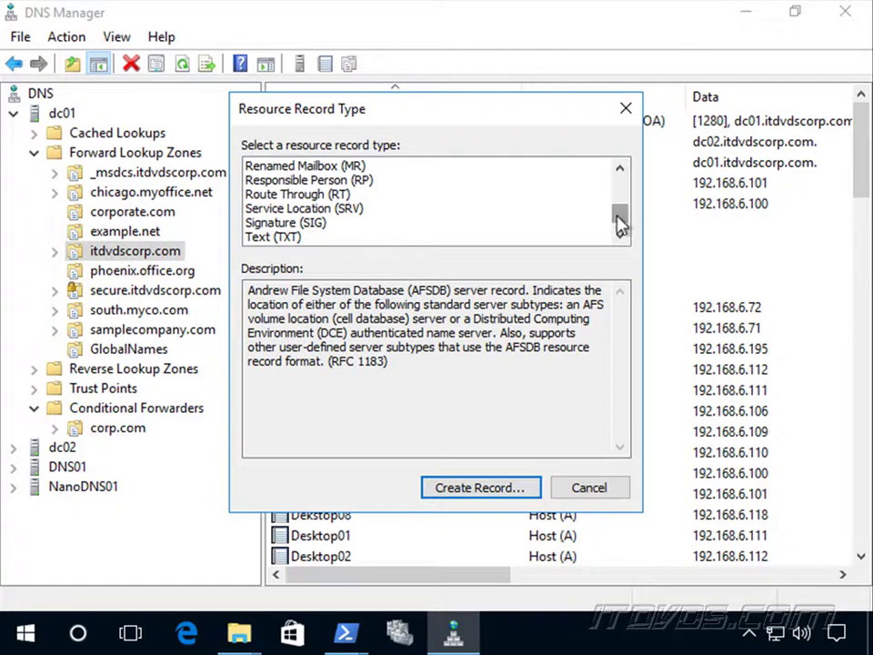
{"action": "left_click", "coordinate": [341, 213]}
{"action": "left_click", "coordinate": [496, 489]}
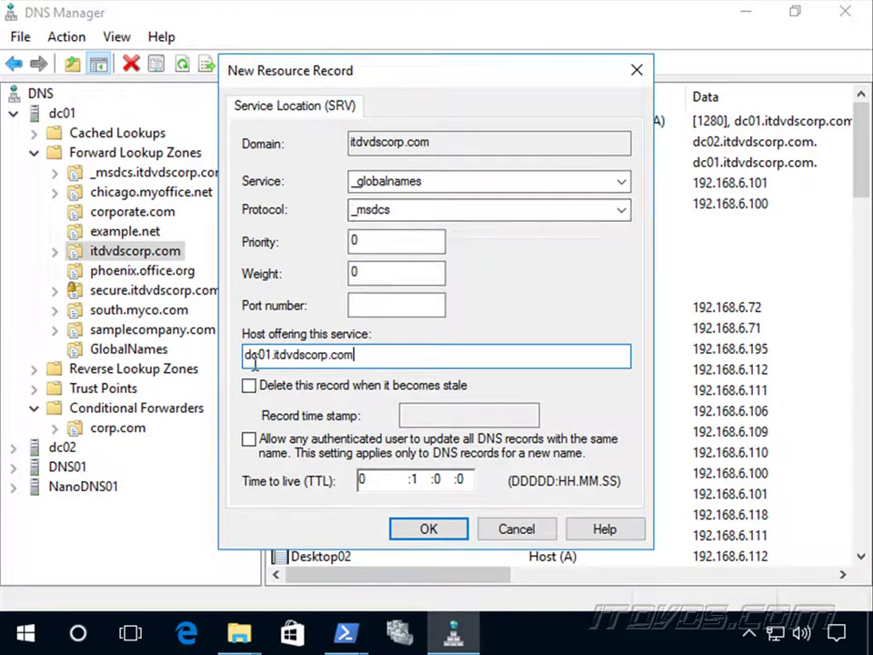
{"action": "double_click", "coordinate": [316, 360]}
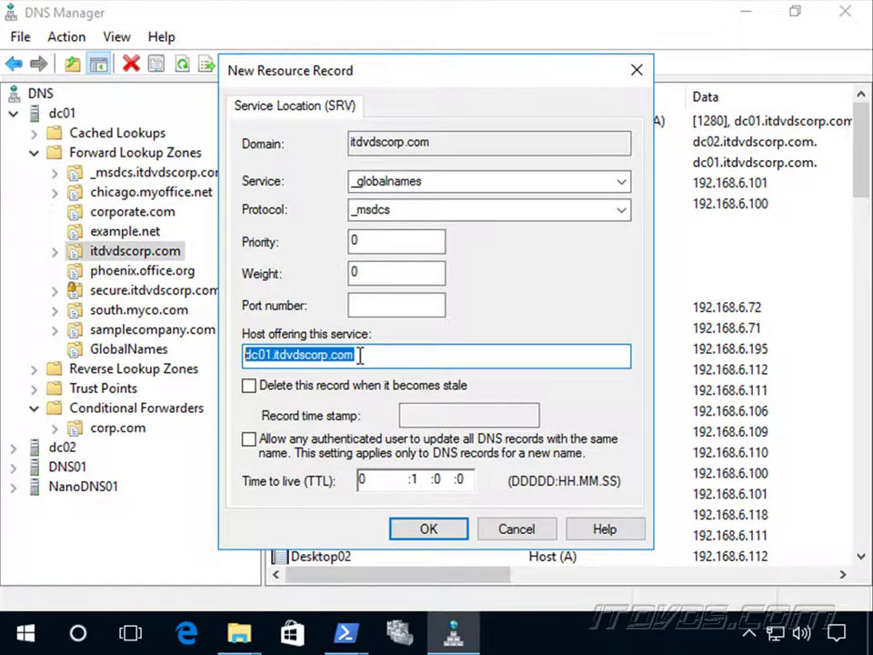
{"action": "left_click", "coordinate": [514, 530]}
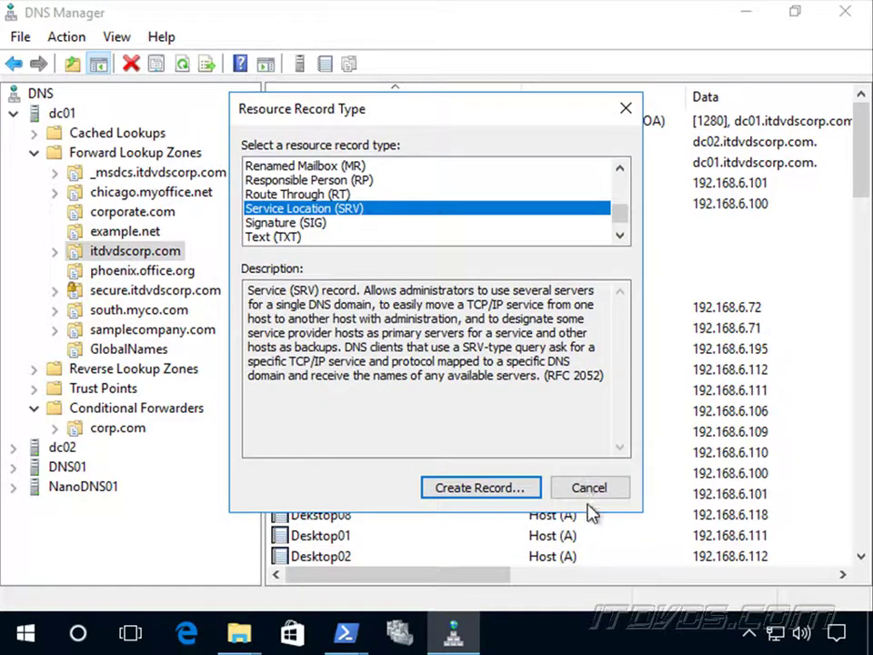